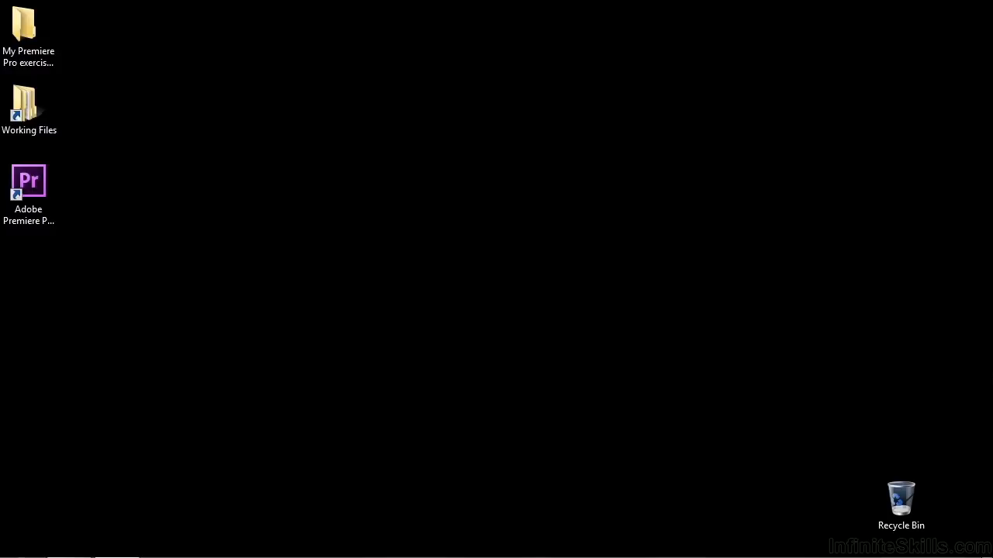
# Open the project 1502-explaining track matte key.prproj from the Working Files projects folder.
pyautogui.doubleClick(23, 108)
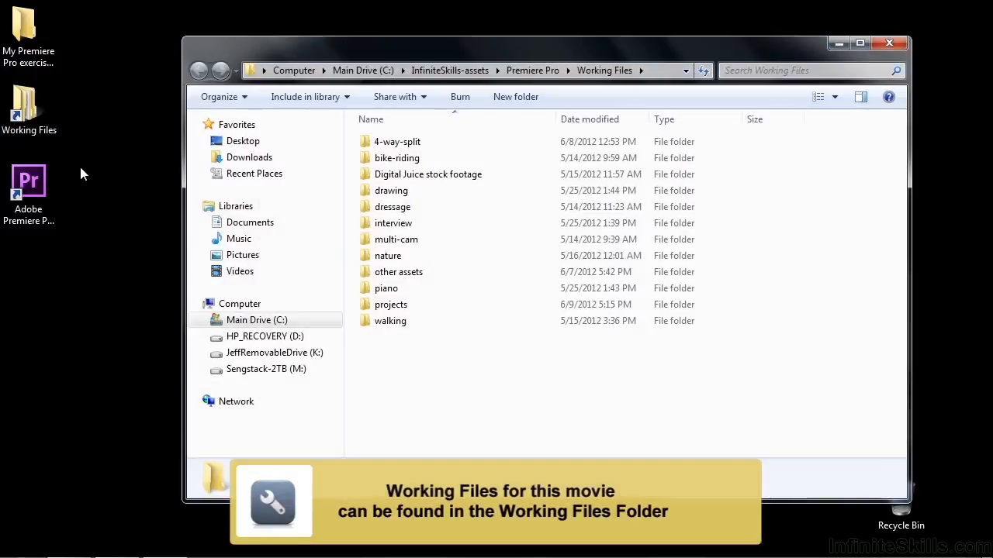
pyautogui.doubleClick(361, 305)
pyautogui.moveTo(896, 203); pyautogui.dragTo(896, 414)
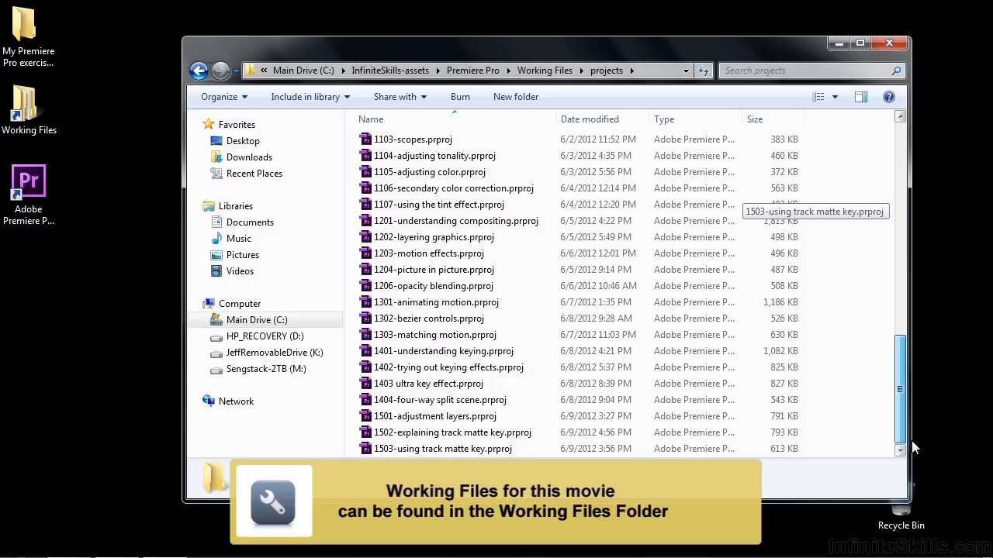
pyautogui.doubleClick(452, 433)
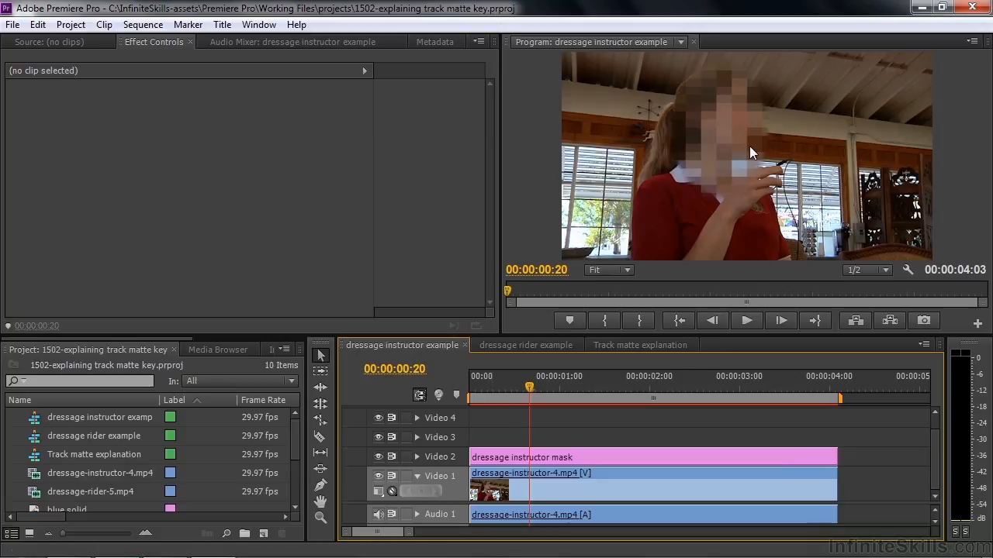
# Apply the Mosaic effect to the dressage-instructor-4.mp4 clip in the dressage instructor example sequence.
pyautogui.click(553, 341)
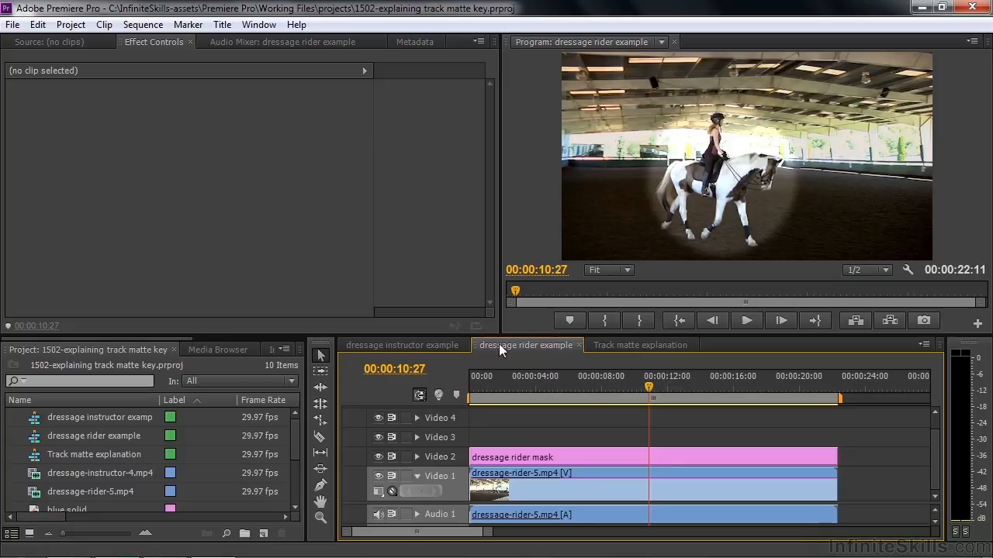
pyautogui.click(435, 342)
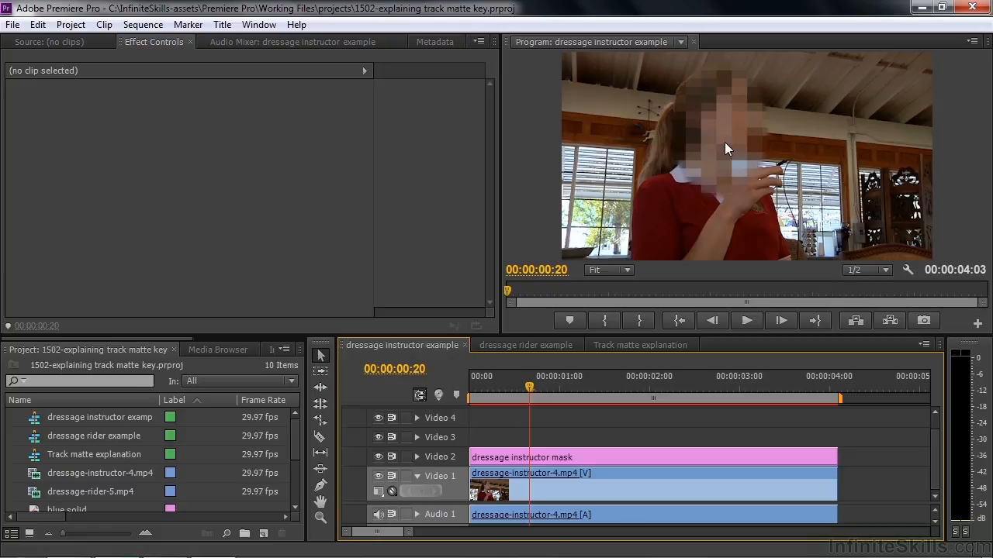
pyautogui.click(524, 473)
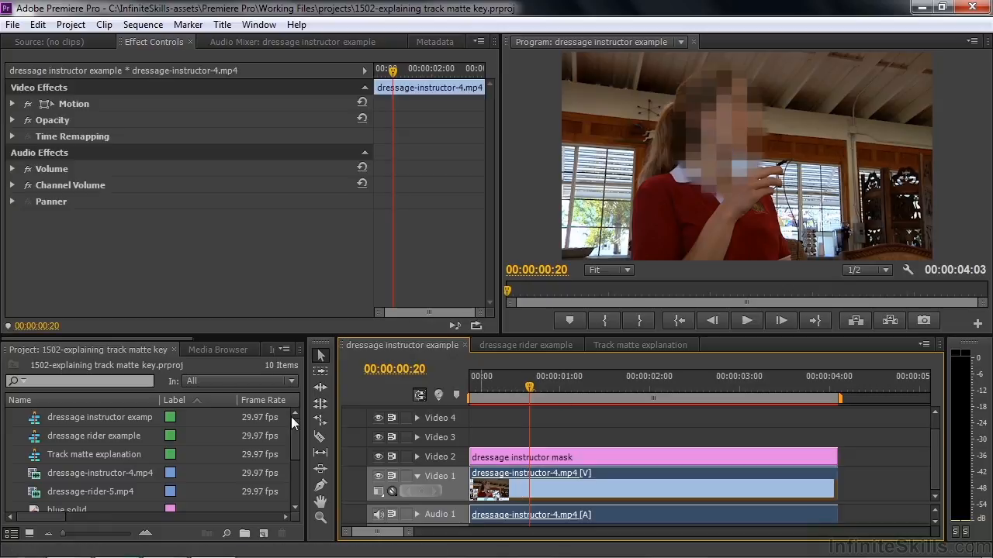
pyautogui.moveTo(180, 337); pyautogui.dragTo(317, 349)
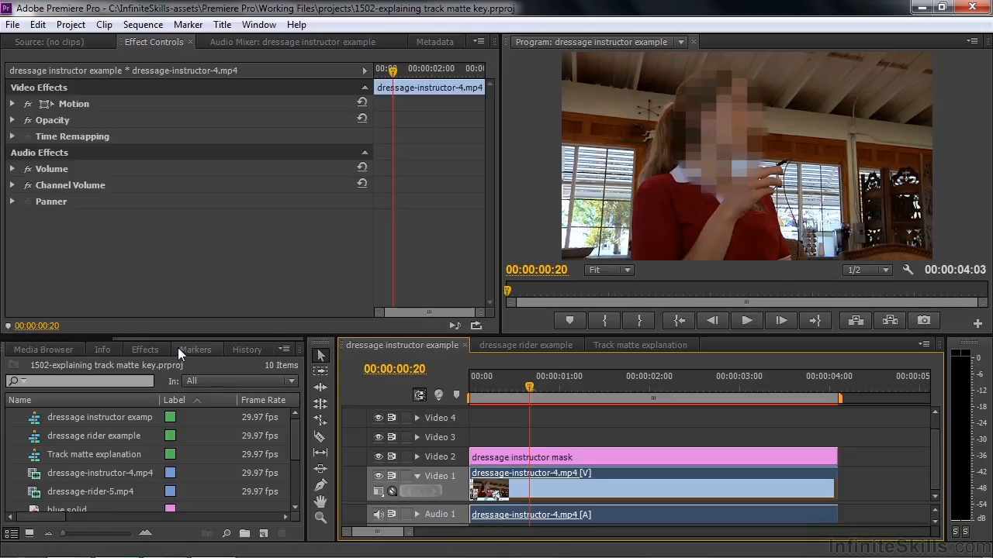
pyautogui.click(147, 349)
pyautogui.click(58, 368)
pyautogui.write('mos')
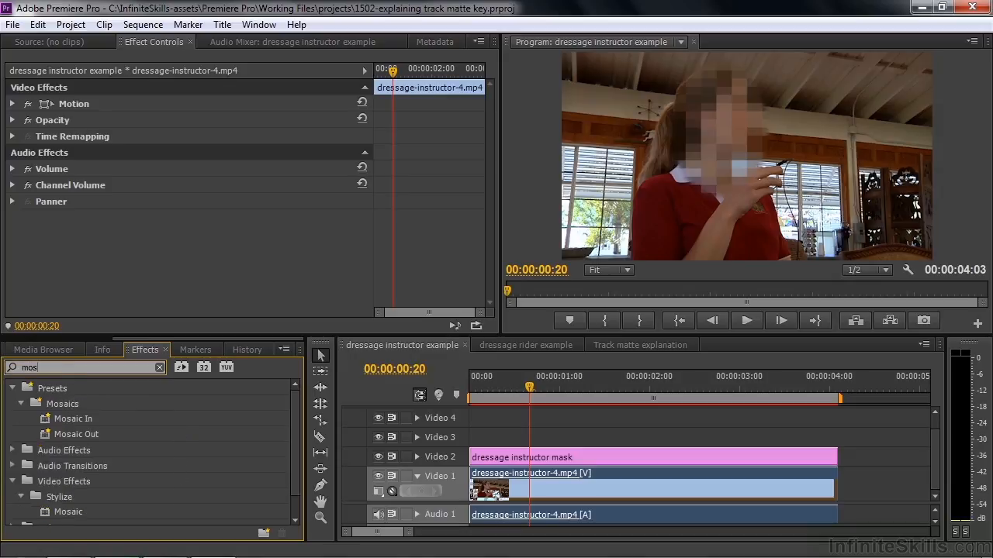
pyautogui.moveTo(46, 514); pyautogui.dragTo(528, 491)
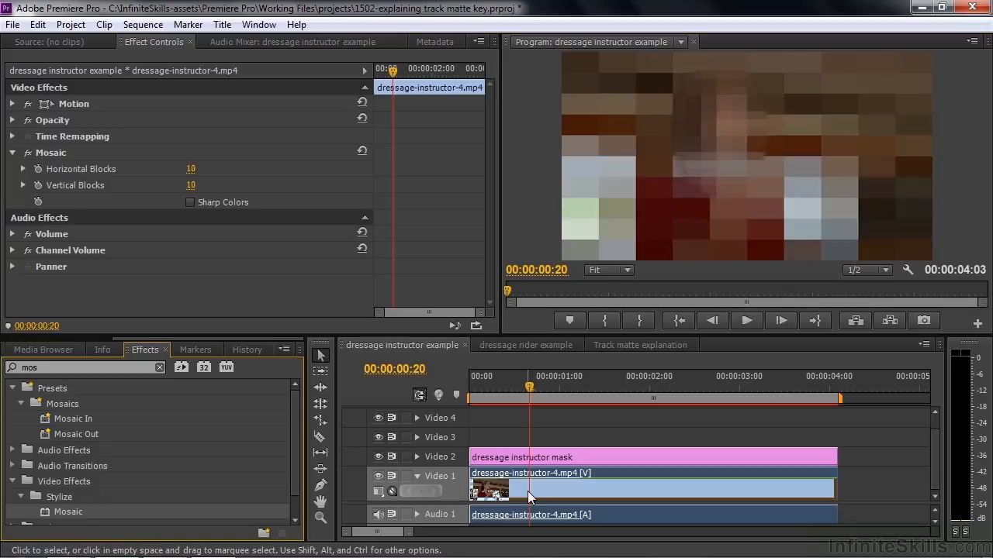
# Examine the effects applied to the dressage instructor mask clip on Video 2.
pyautogui.click(591, 452)
pyautogui.click(28, 266)
pyautogui.click(28, 283)
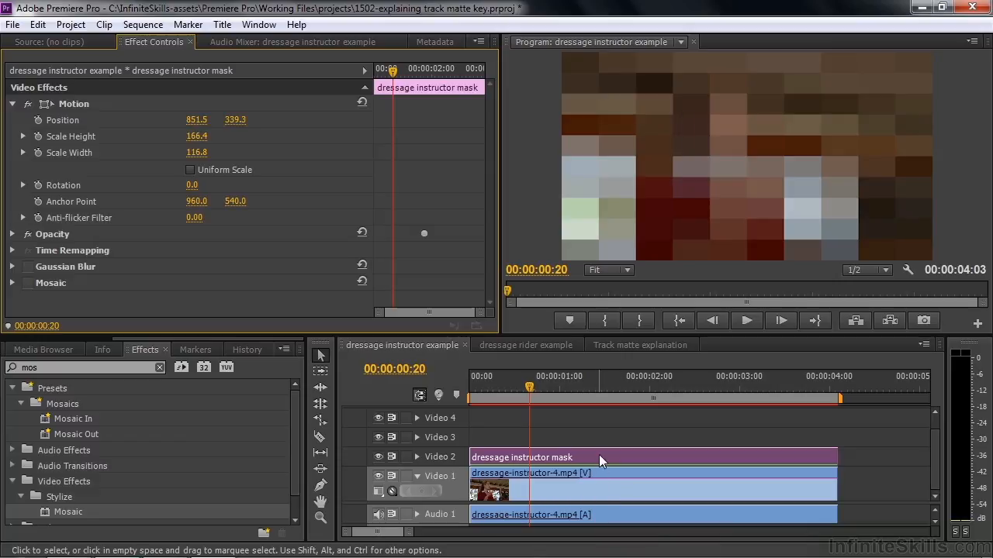
# In the dressage rider example sequence, open the dressage rider mask title and turn off its Shadow.
pyautogui.click(521, 342)
pyautogui.moveTo(635, 378)
pyautogui.mouseDown()
pyautogui.moveTo(640, 396)
pyautogui.moveTo(584, 396)
pyautogui.moveTo(635, 391)
pyautogui.mouseUp()
pyautogui.click(608, 389)
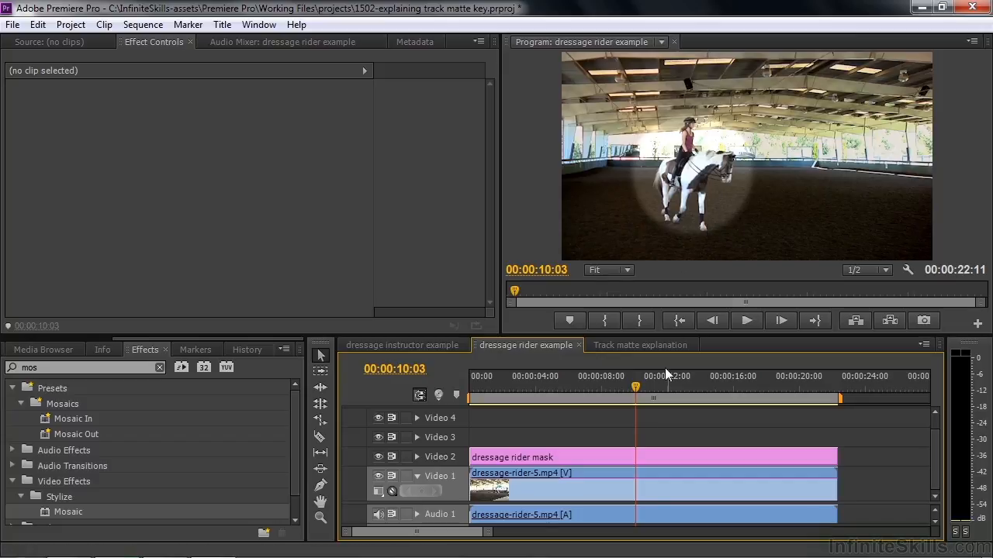
pyautogui.doubleClick(616, 455)
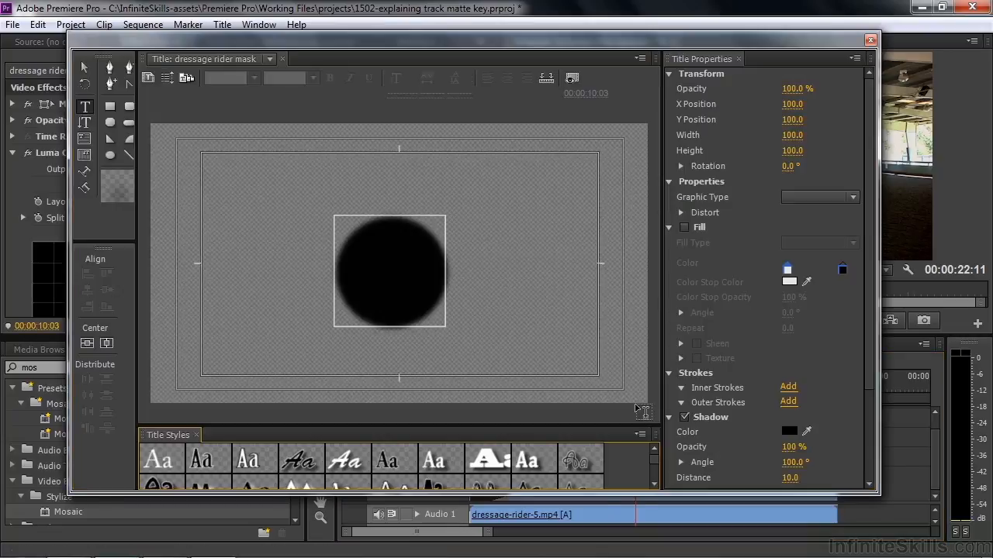
pyautogui.click(684, 418)
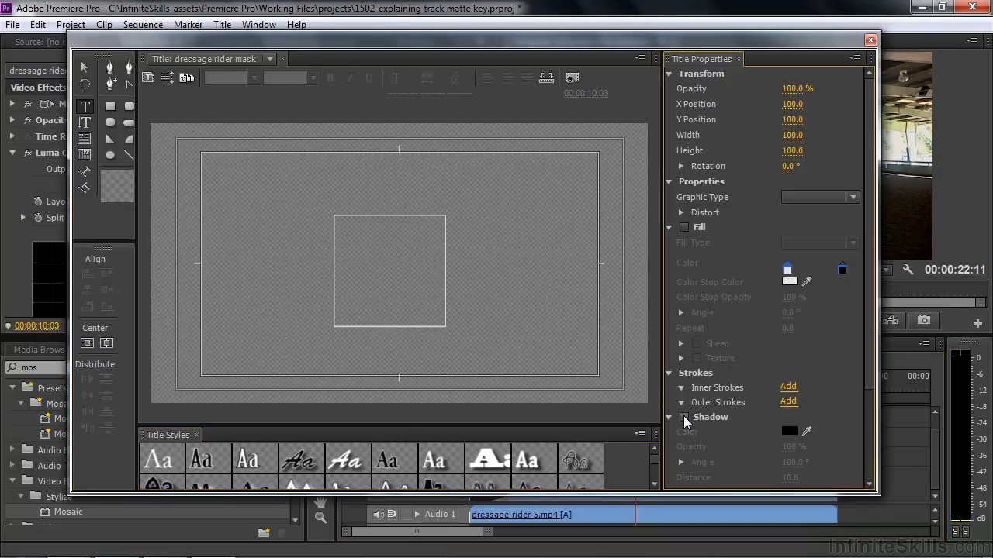
# Enable the circle's Fill and set the outer gradient color stop's opacity to 47%.
pyautogui.click(683, 227)
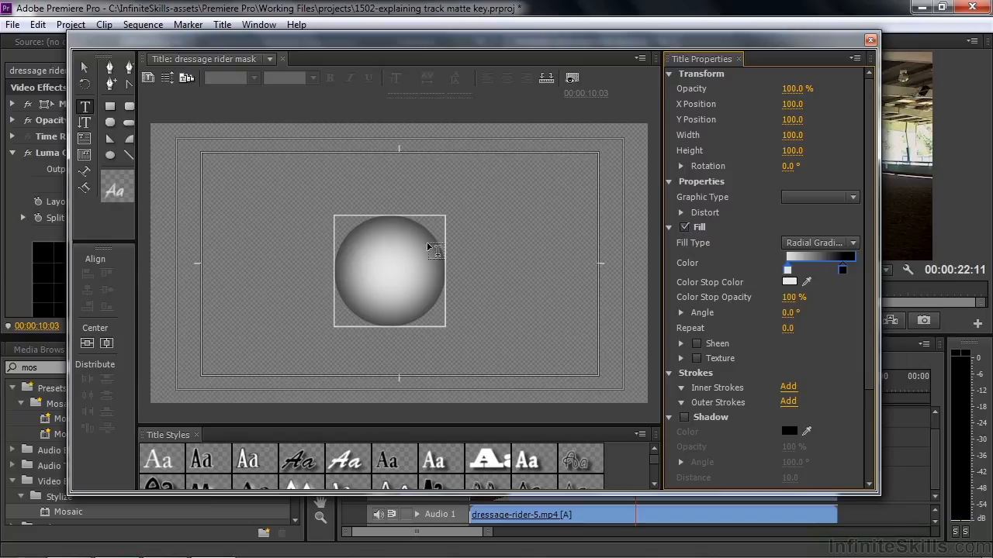
pyautogui.click(842, 270)
pyautogui.moveTo(789, 297); pyautogui.dragTo(760, 297)
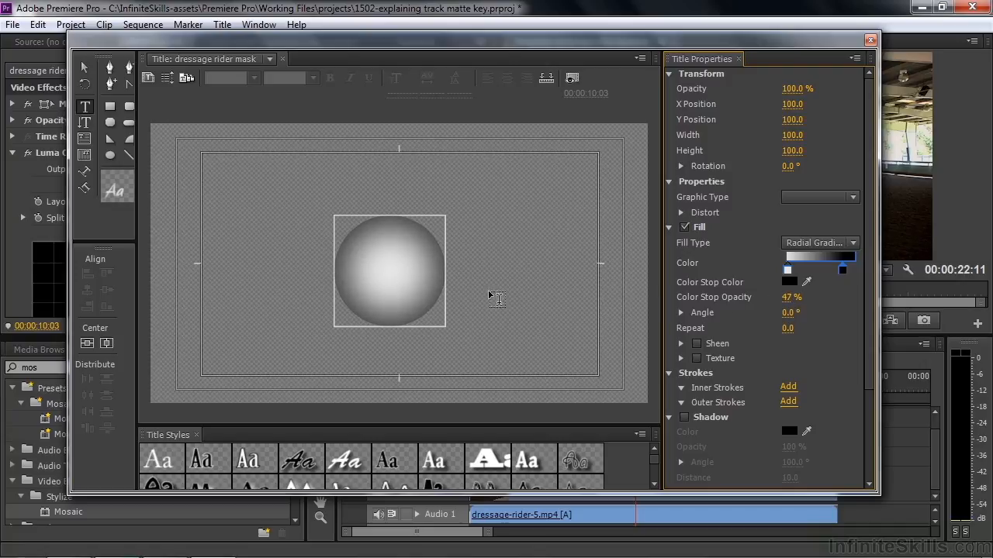
# Move the outer gradient color stop slightly inward and close the title editor.
pyautogui.moveTo(842, 271); pyautogui.dragTo(829, 276)
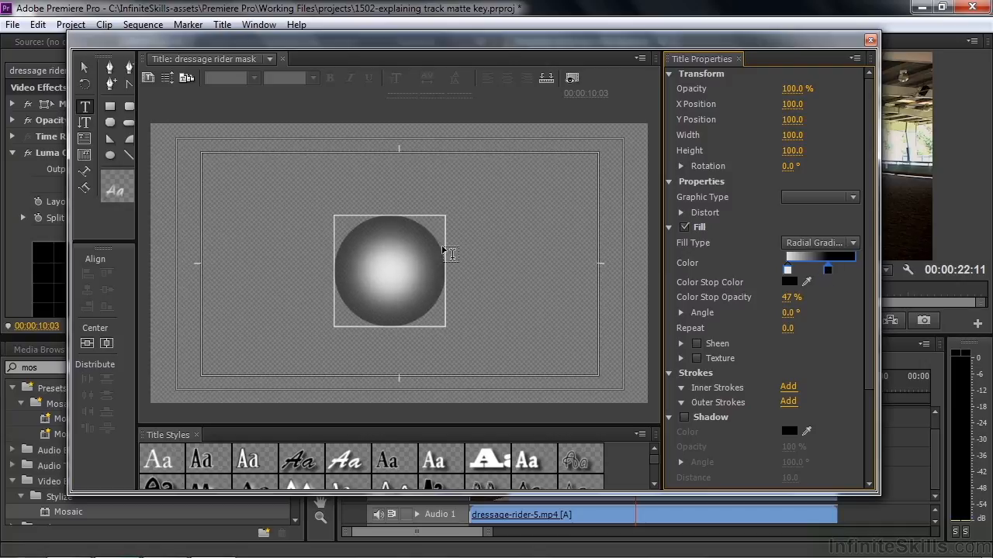
pyautogui.click(871, 41)
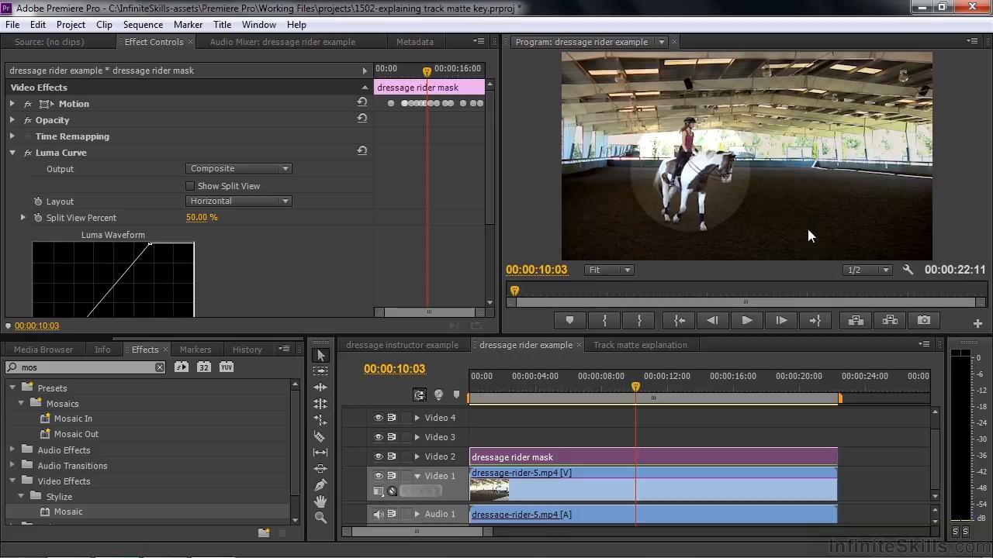
# In the Track matte explanation sequence, place the red solid on Video 1 and zoom the timeline to fit.
pyautogui.click(620, 346)
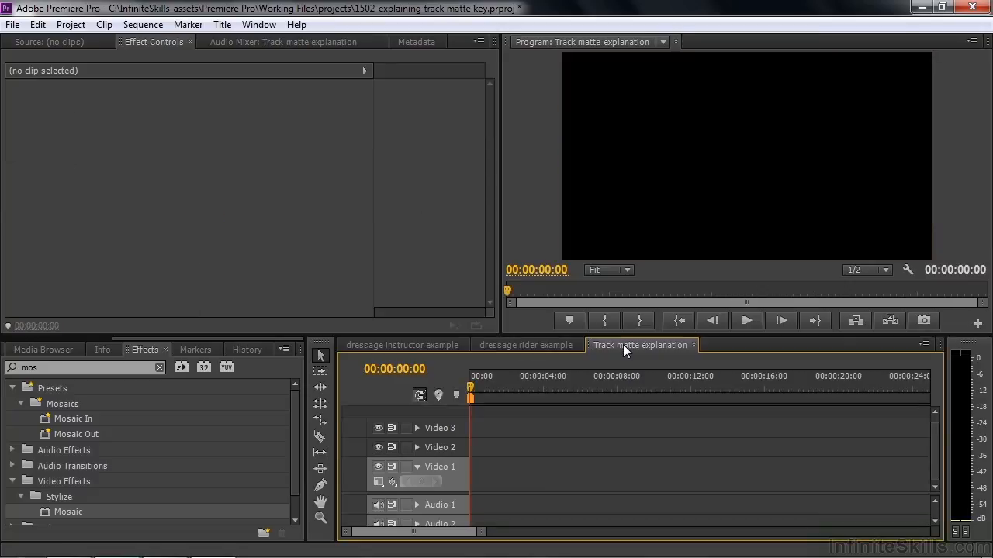
pyautogui.moveTo(233, 336); pyautogui.dragTo(110, 335)
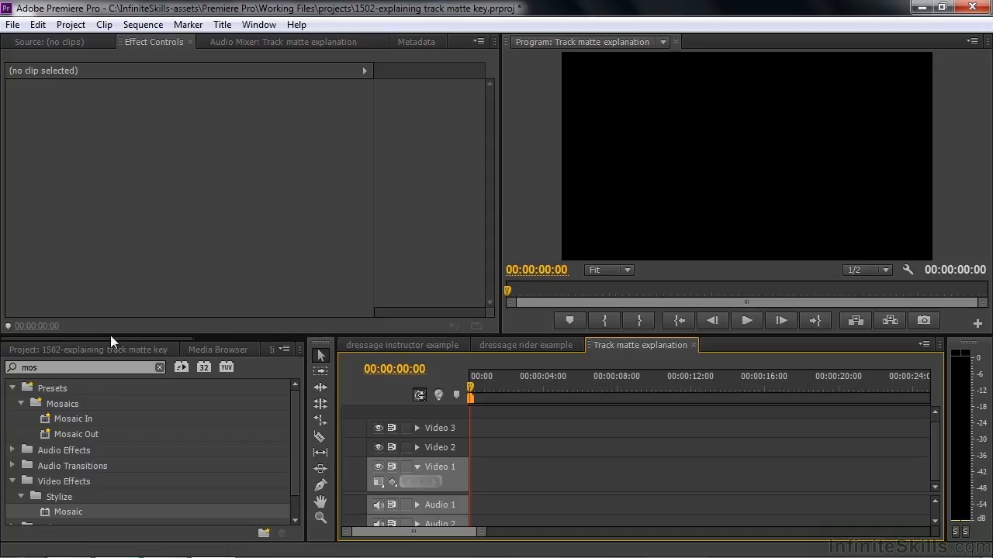
pyautogui.click(58, 349)
pyautogui.moveTo(295, 435); pyautogui.dragTo(295, 472)
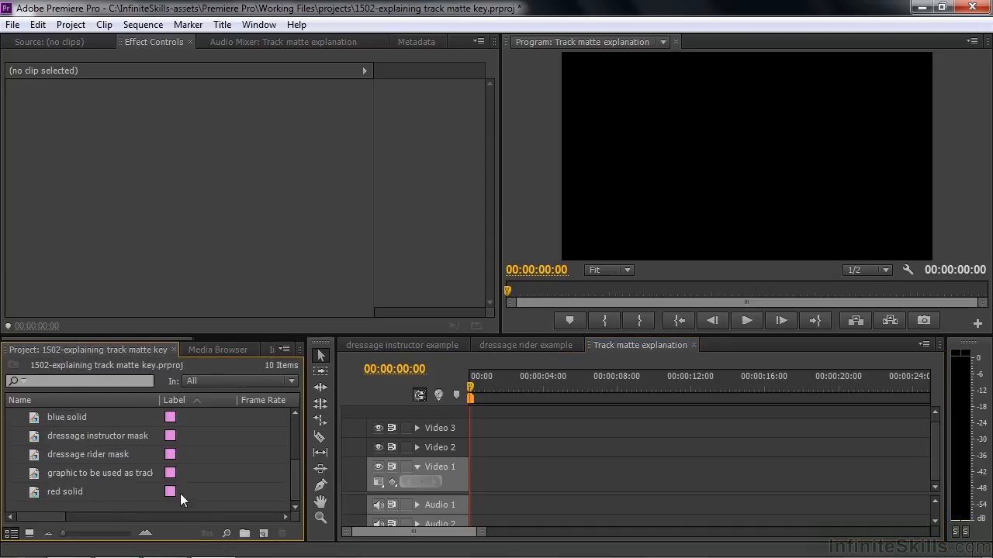
pyautogui.moveTo(61, 494); pyautogui.dragTo(454, 476)
pyautogui.press('\\')
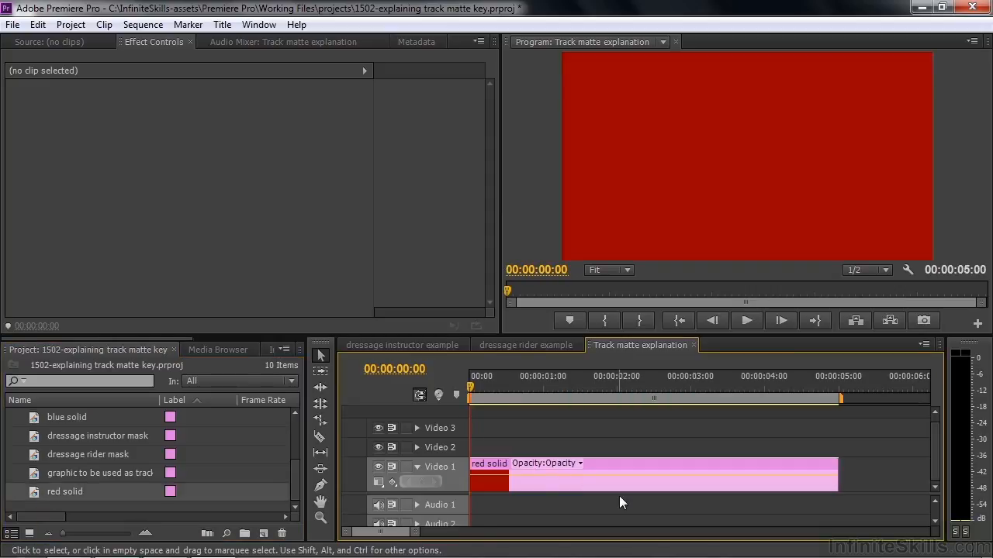
# Place the blue solid on Video 2 above the red solid.
pyautogui.moveTo(426, 493); pyautogui.dragTo(426, 514)
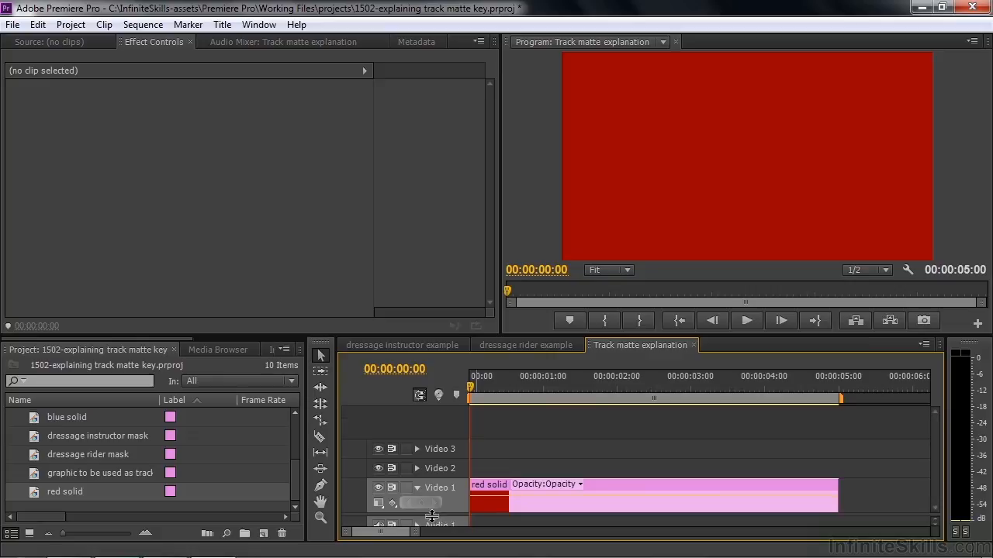
pyautogui.moveTo(469, 386); pyautogui.dragTo(467, 449)
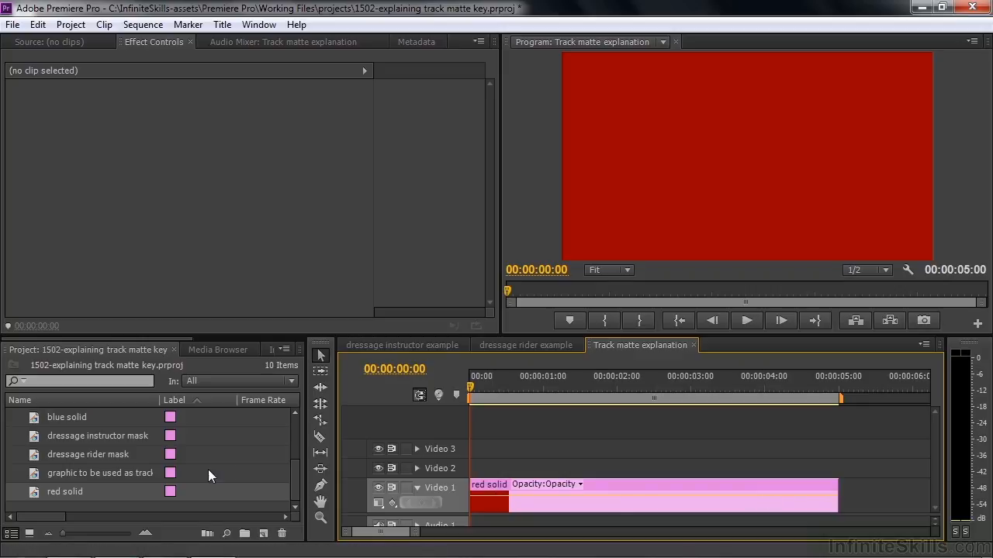
pyautogui.moveTo(34, 418); pyautogui.dragTo(550, 467)
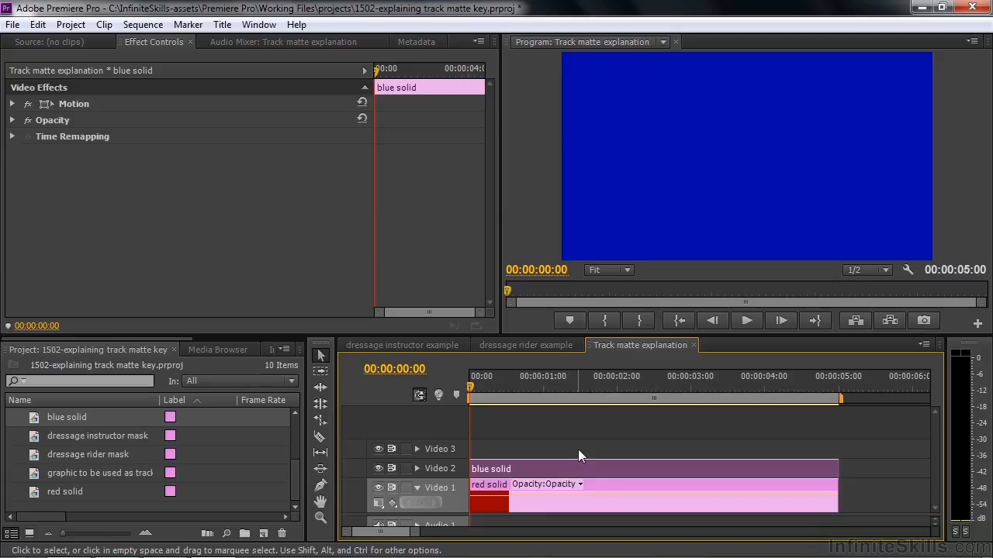
# Place the graphic to be used as track matte clip on Video 3.
pyautogui.click(378, 468)
pyautogui.click(378, 469)
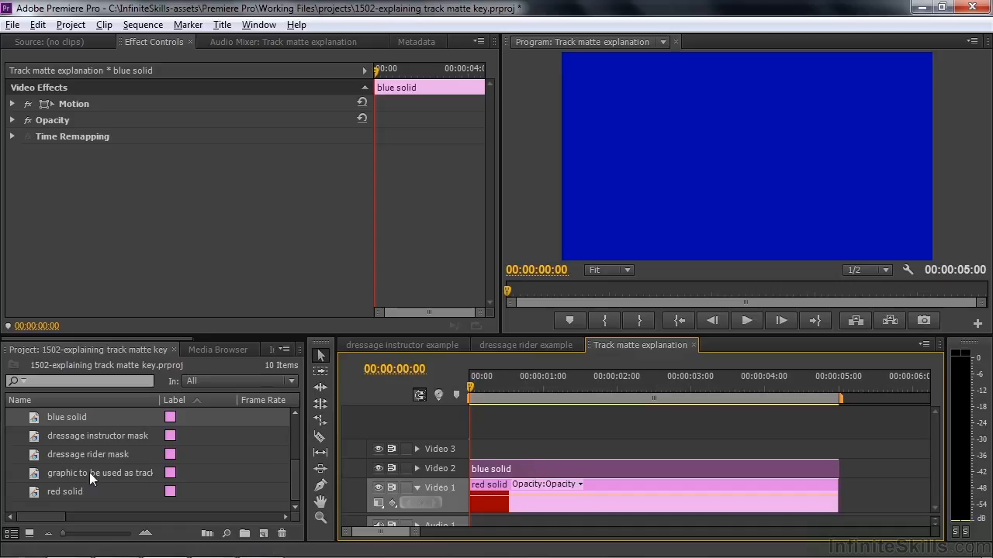
pyautogui.moveTo(34, 471); pyautogui.dragTo(511, 465)
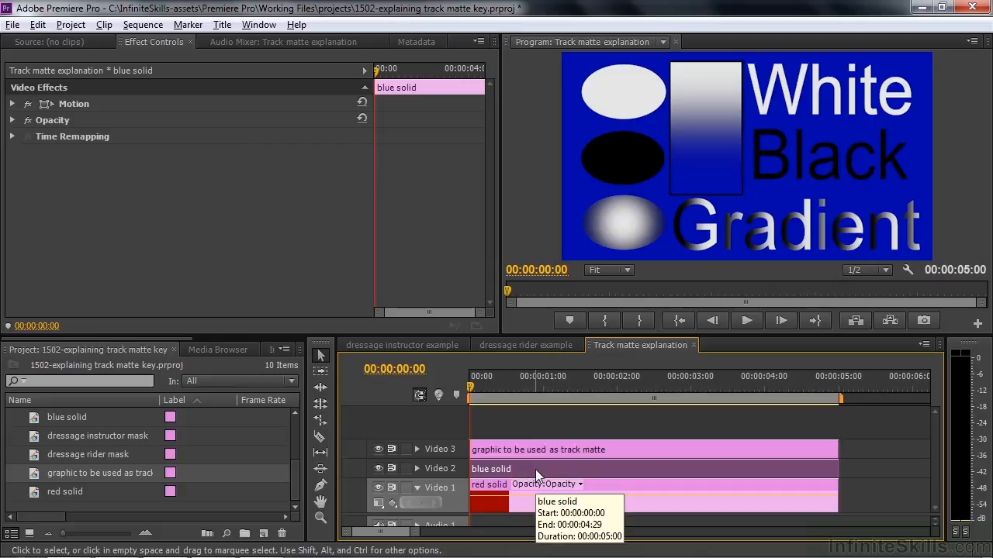
# Apply the Track Matte Key effect from the Video Effects folder to the blue solid clip.
pyautogui.click(44, 360)
pyautogui.moveTo(61, 339); pyautogui.dragTo(223, 346)
pyautogui.click(155, 349)
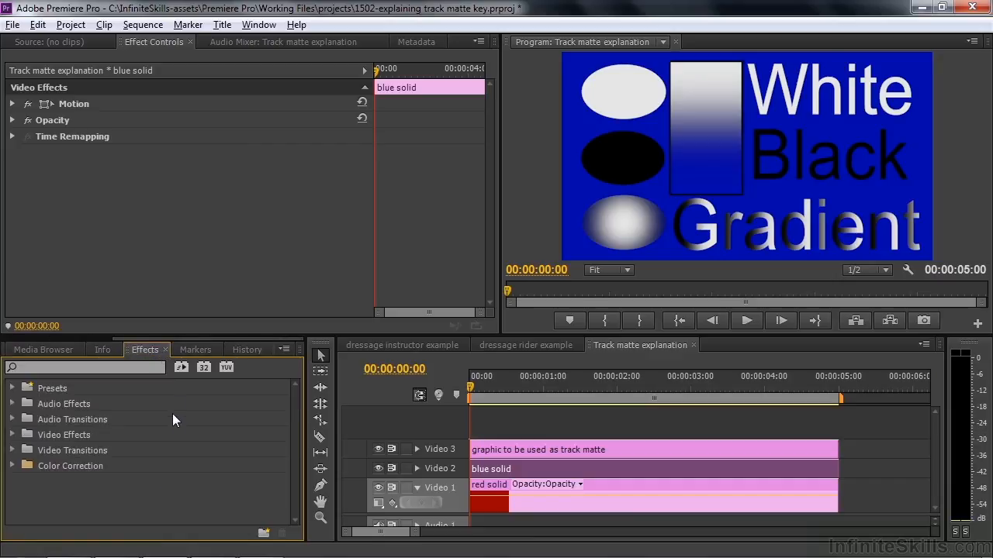
pyautogui.click(12, 434)
pyautogui.moveTo(291, 411); pyautogui.dragTo(296, 508)
pyautogui.click(20, 465)
pyautogui.click(12, 518)
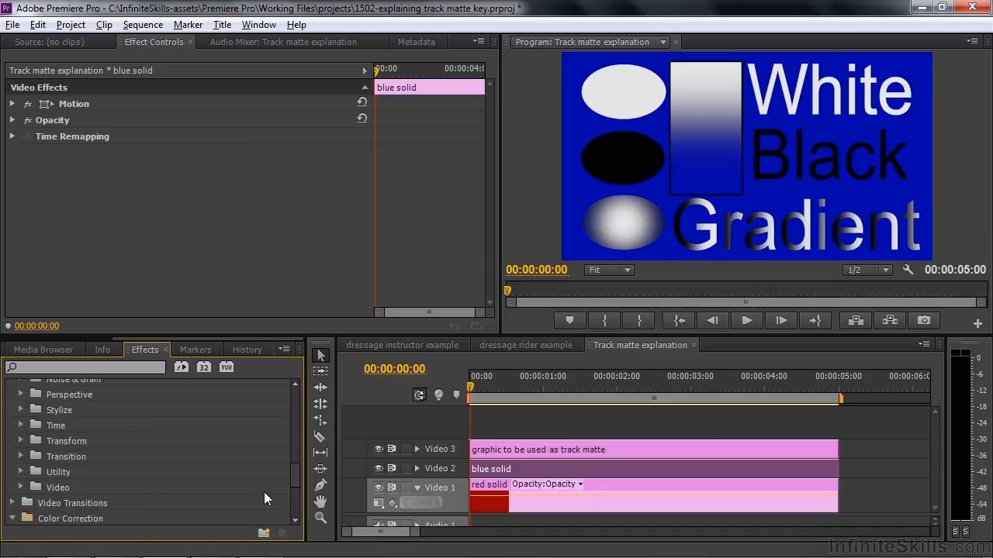
pyautogui.moveTo(288, 474); pyautogui.dragTo(293, 504)
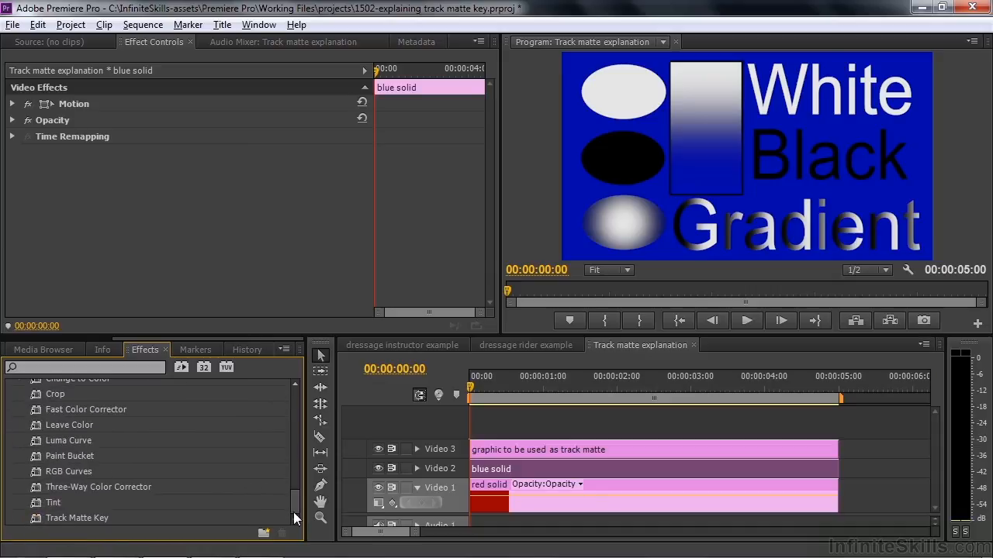
pyautogui.click(37, 520)
pyautogui.doubleClick(37, 518)
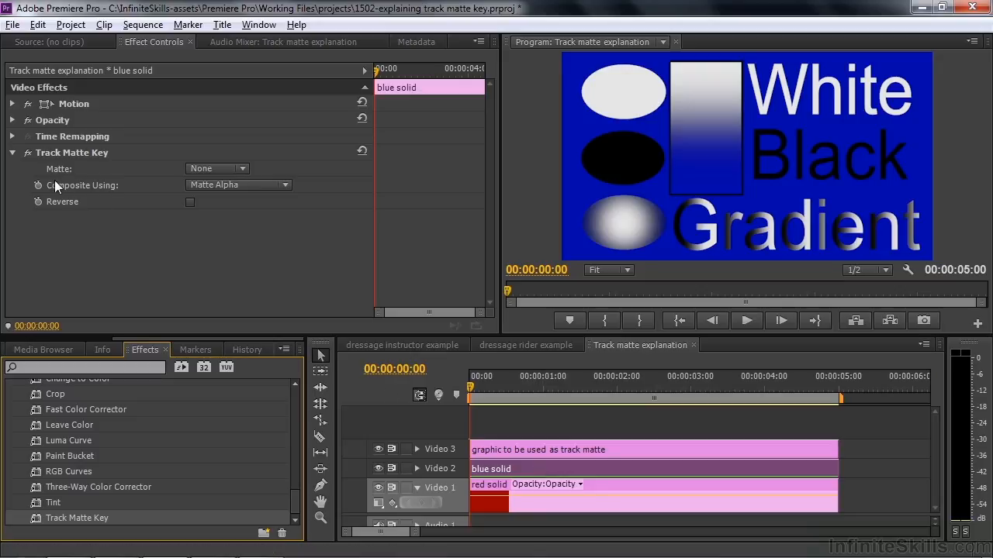
# Move the graphic to be used as track matte clip up to Video 4.
pyautogui.click(240, 169)
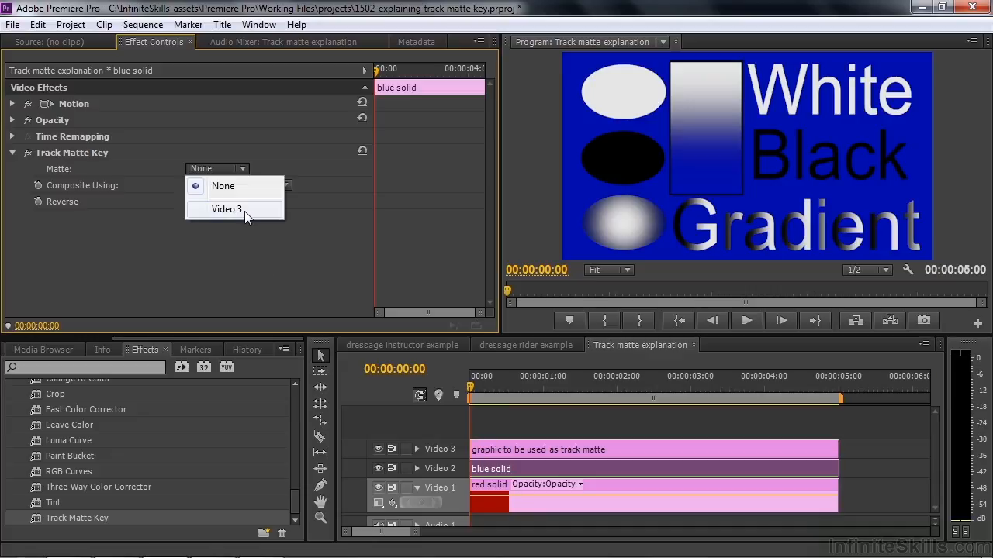
pyautogui.click(239, 231)
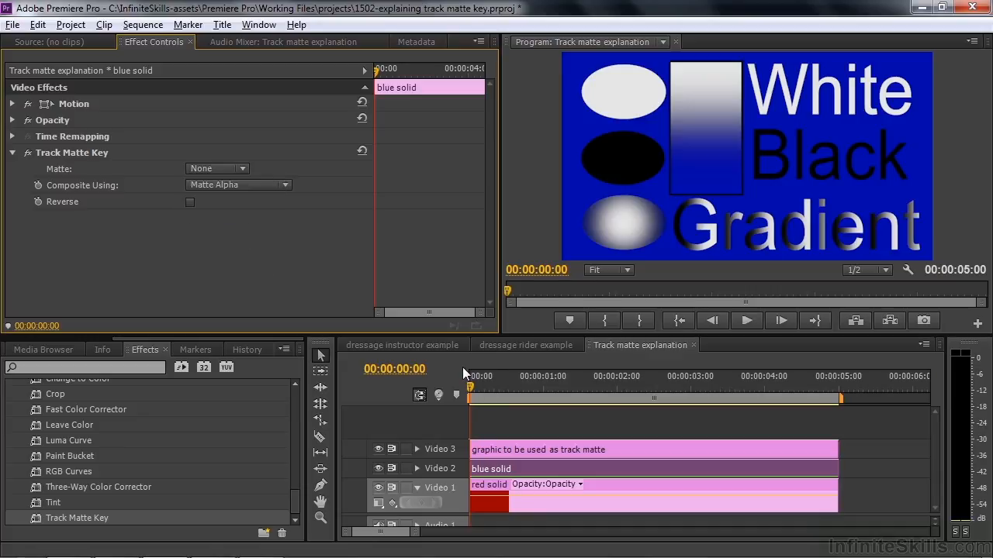
pyautogui.click(616, 446)
pyautogui.moveTo(616, 446); pyautogui.dragTo(614, 432)
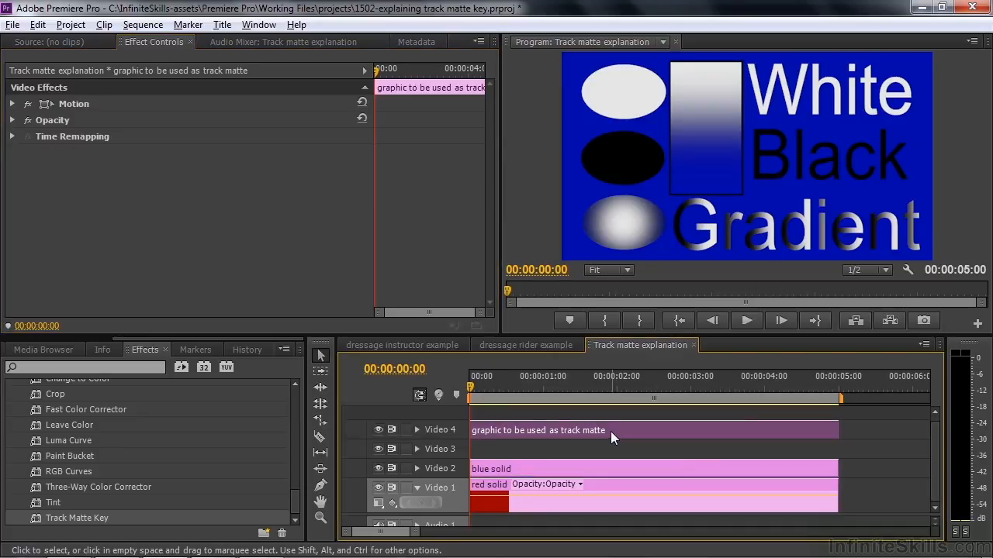
# Set the blue solid's Track Matte Key Matte to Video 4 and enable Reverse.
pyautogui.click(532, 463)
pyautogui.click(218, 169)
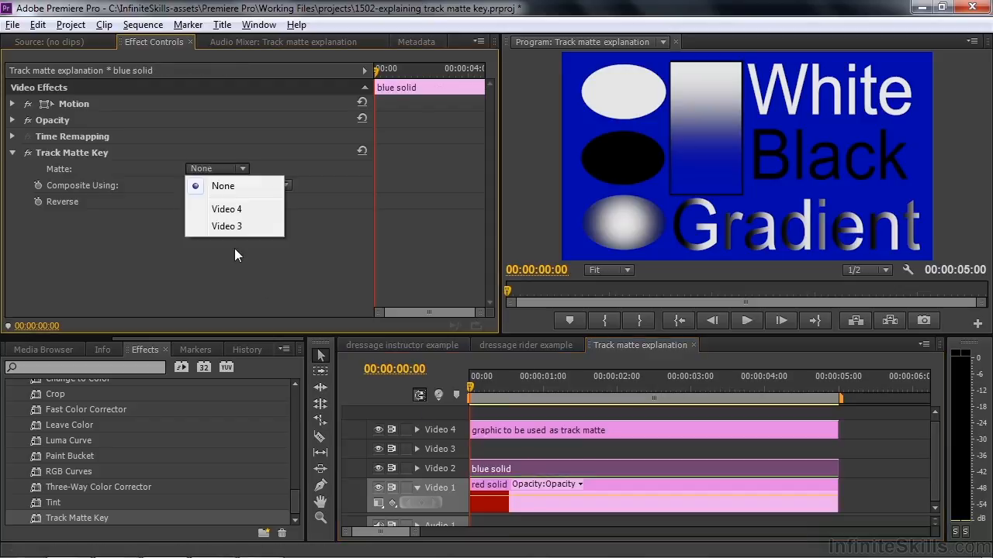
pyautogui.click(226, 210)
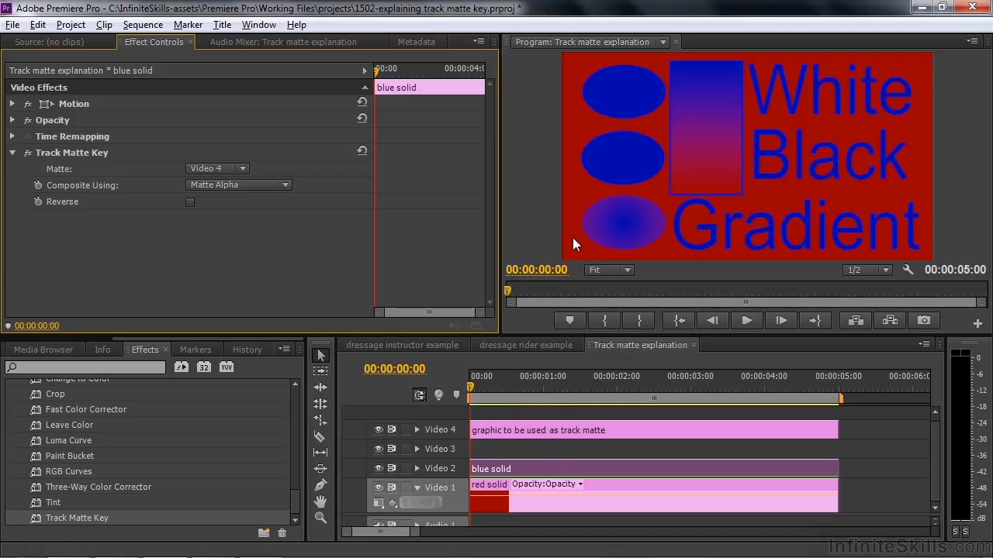
pyautogui.click(189, 203)
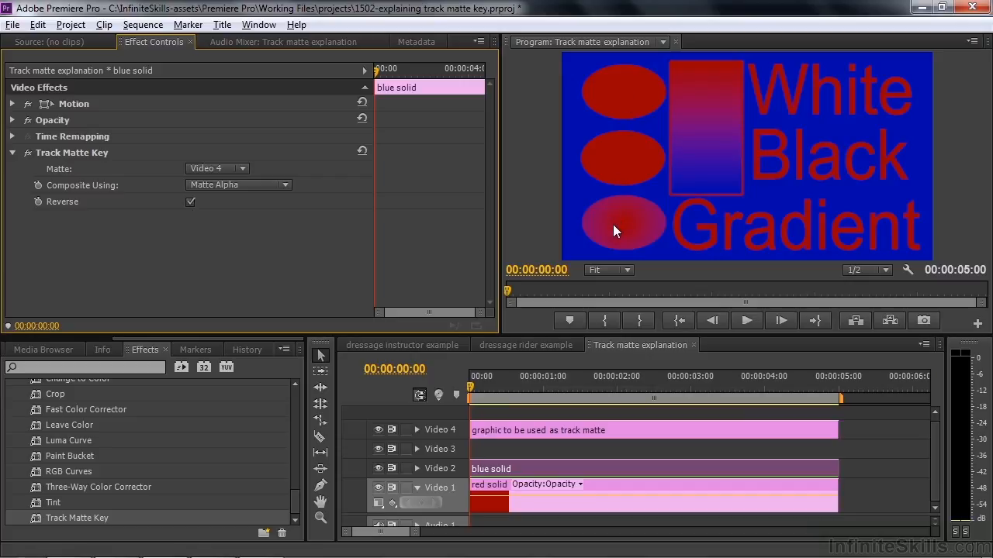
# Toggle the blue solid's Track Matte Key effect off and on, then clear the Reverse option.
pyautogui.click(29, 154)
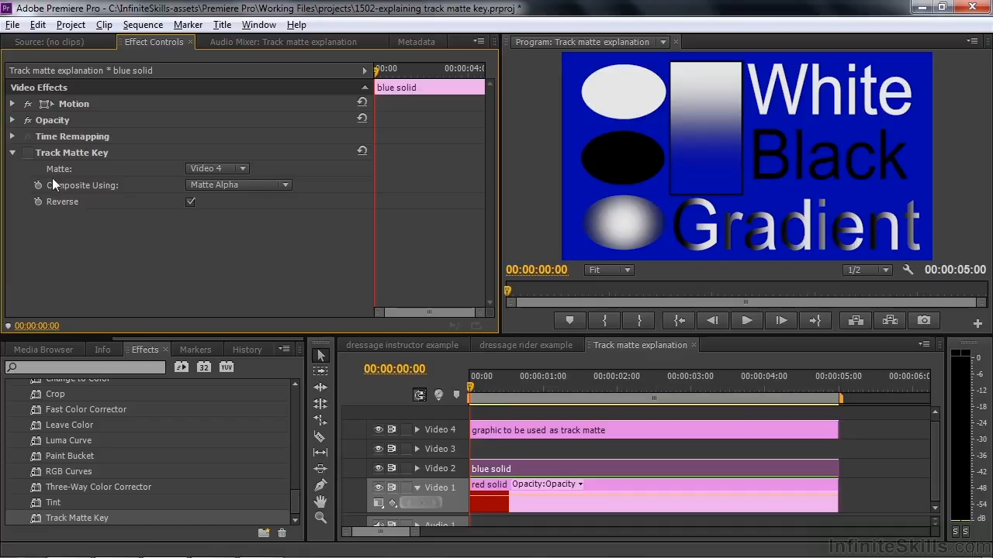
pyautogui.click(27, 153)
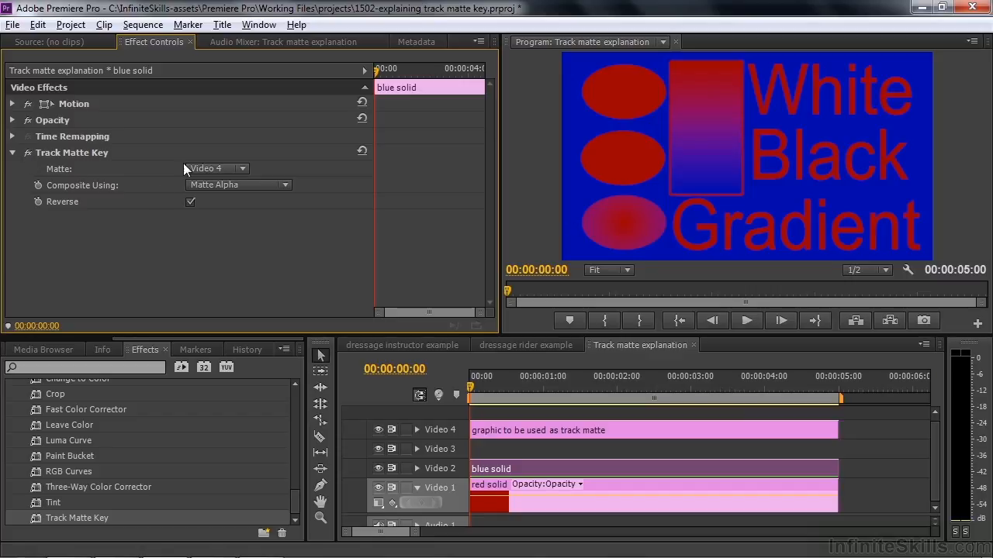
pyautogui.click(188, 200)
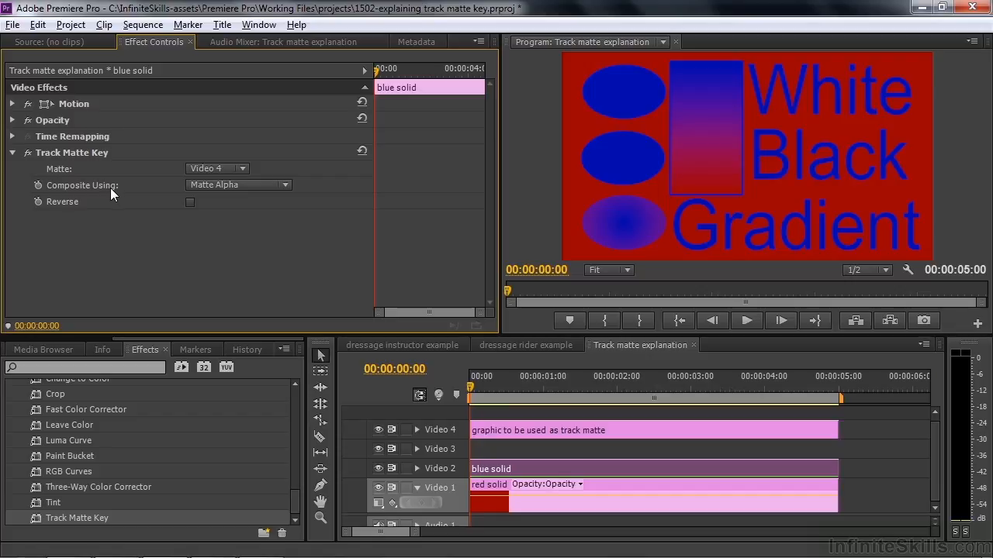
# Compare the blue solid with and without the Track Matte Key effect applied.
pyautogui.click(285, 185)
pyautogui.click(314, 257)
pyautogui.click(28, 154)
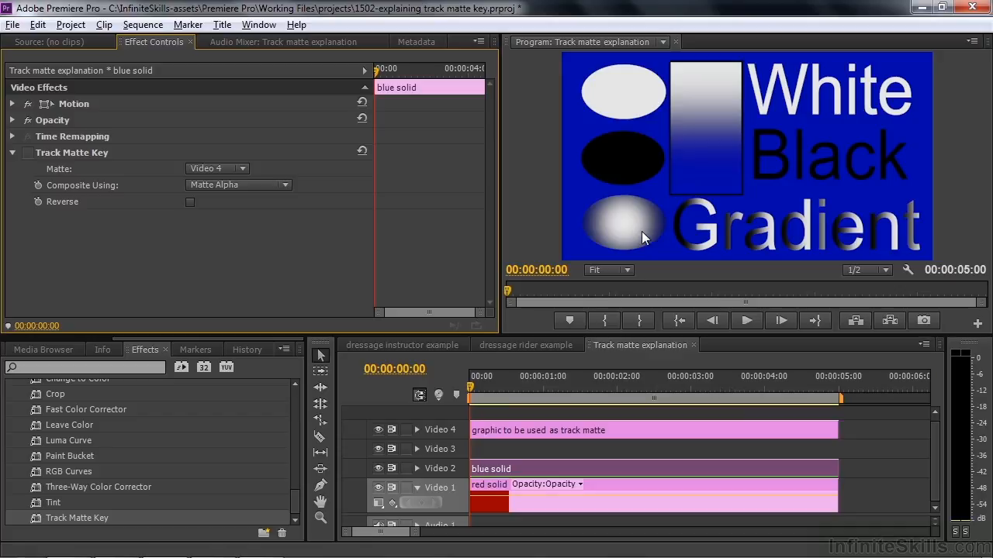
pyautogui.click(28, 152)
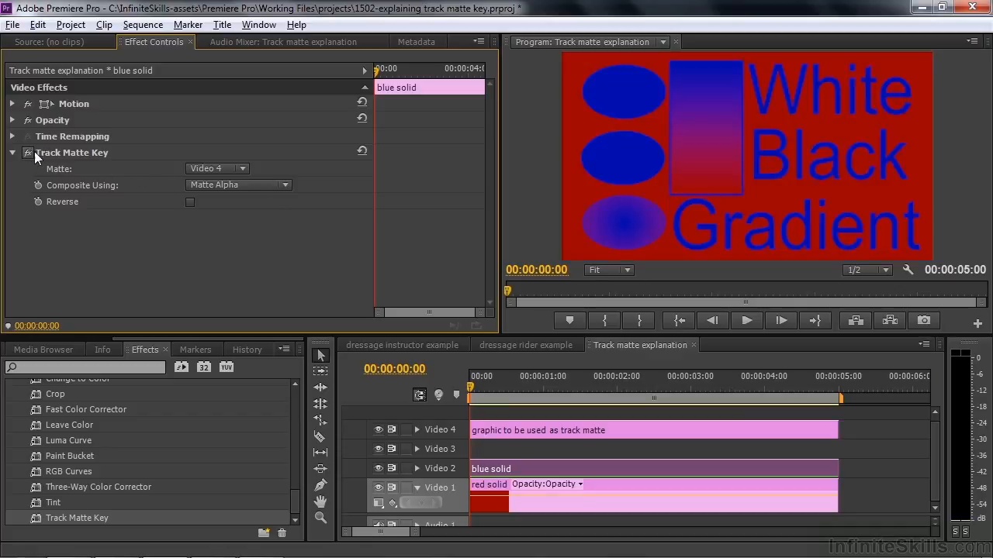
# Set the Track Matte Key's Composite Using to Matte Luma and test Reverse on and off.
pyautogui.click(287, 184)
pyautogui.click(267, 220)
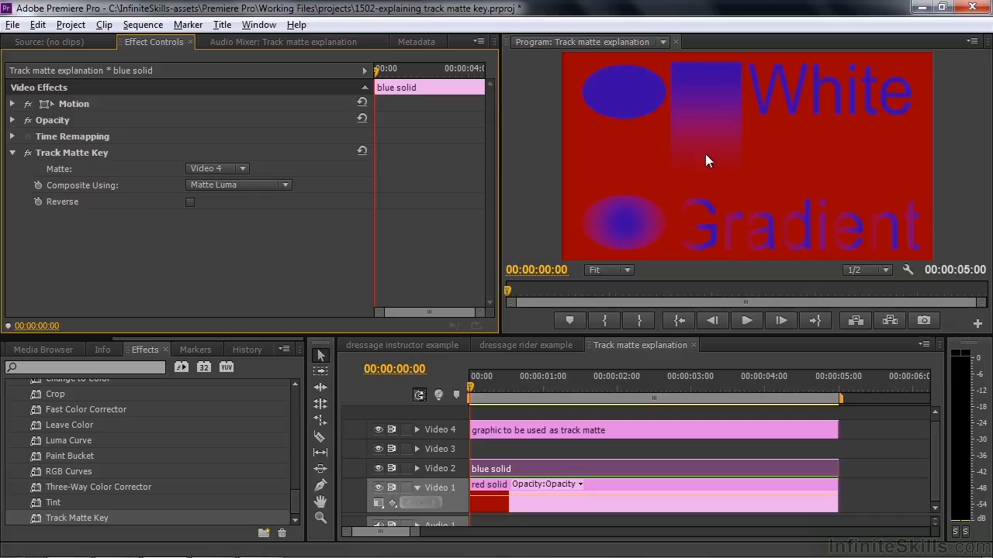
pyautogui.click(190, 204)
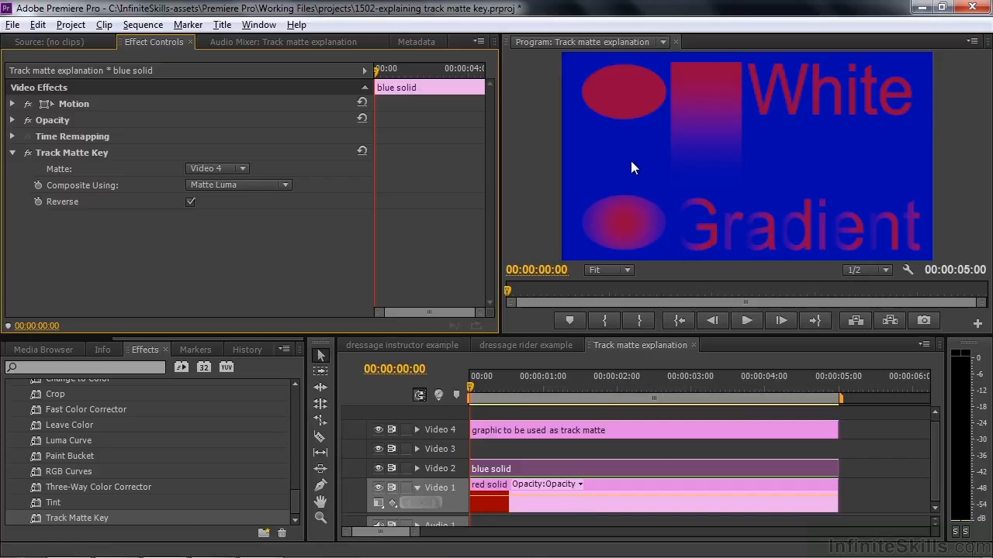
pyautogui.click(189, 201)
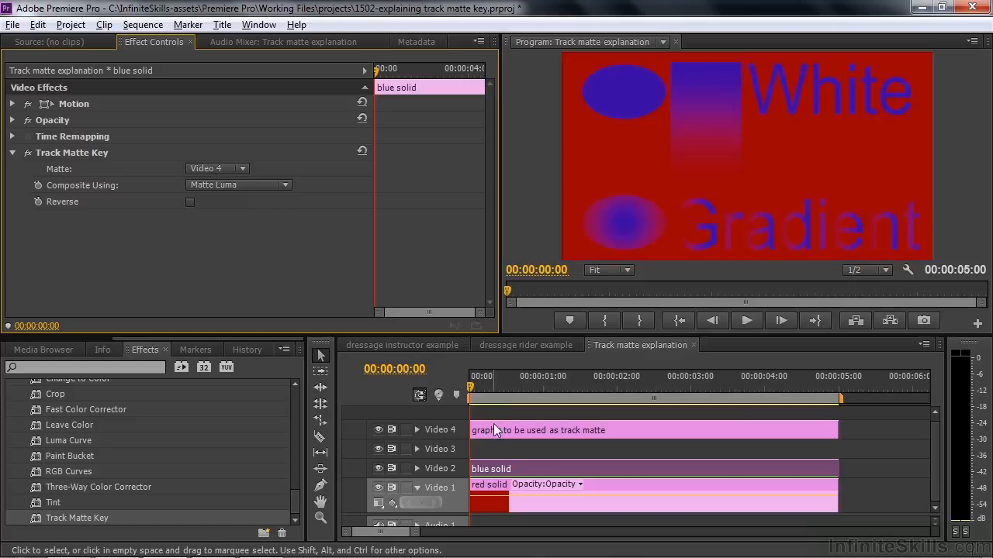
# Move the track matte graphic to position 915.8, 564.1 and scale it down to about 58.4%.
pyautogui.click(616, 431)
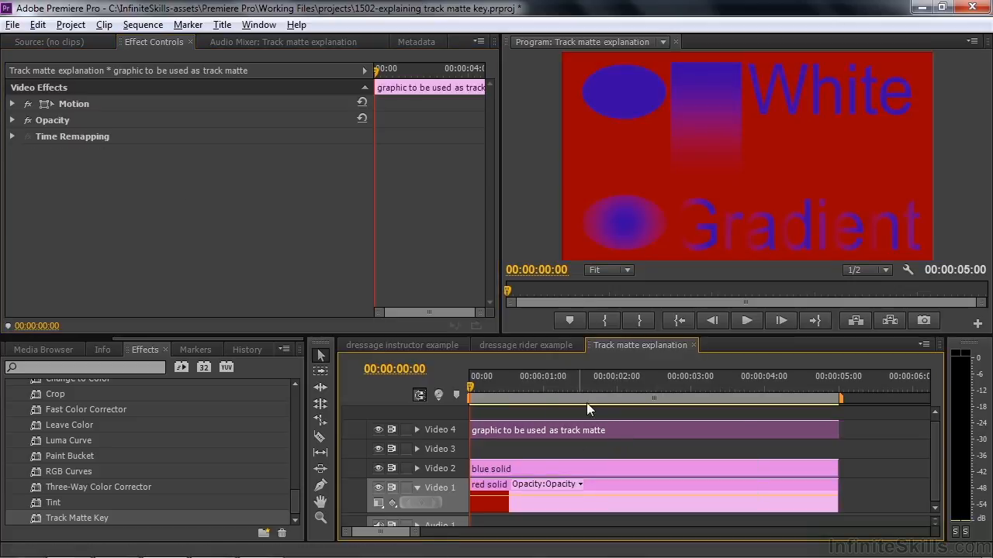
pyautogui.click(72, 103)
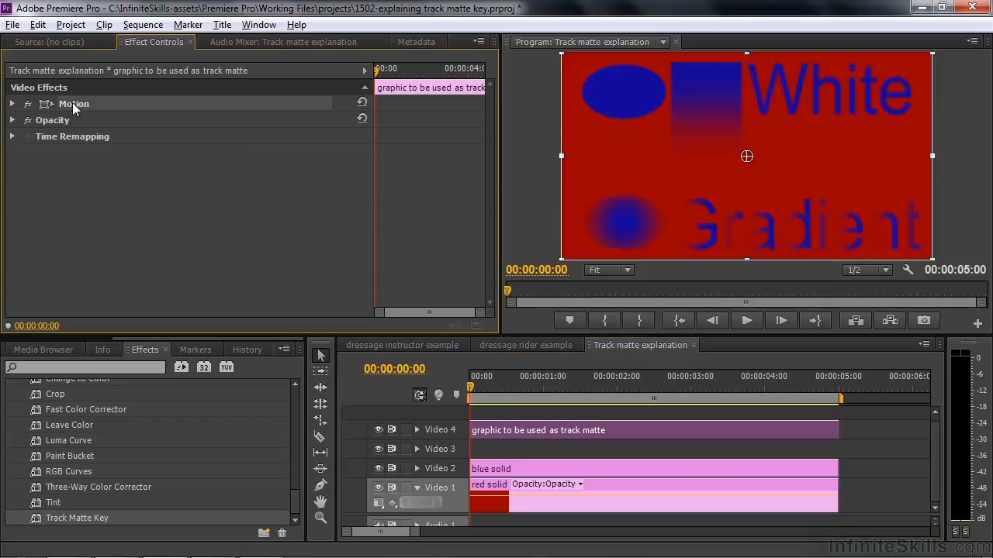
pyautogui.click(12, 104)
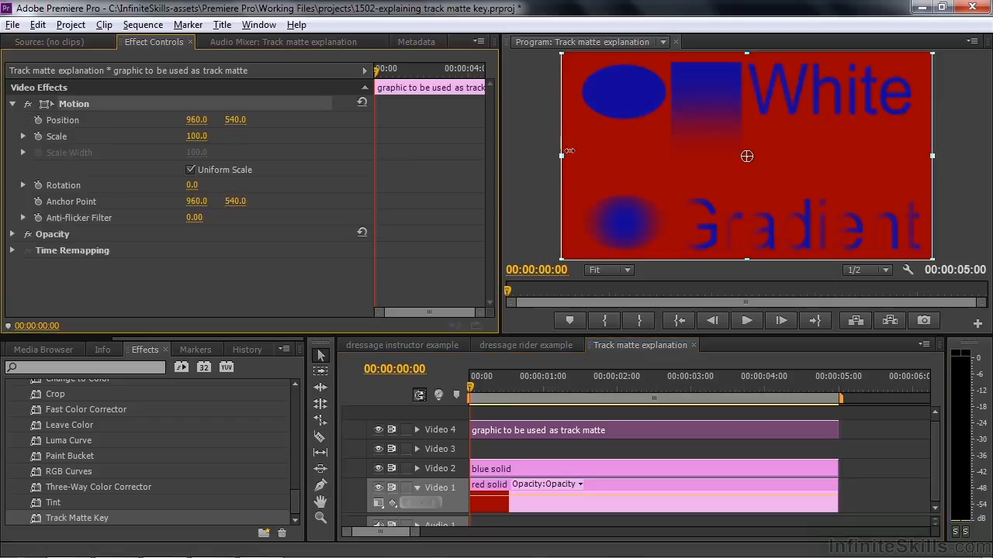
pyautogui.moveTo(629, 156); pyautogui.dragTo(565, 156)
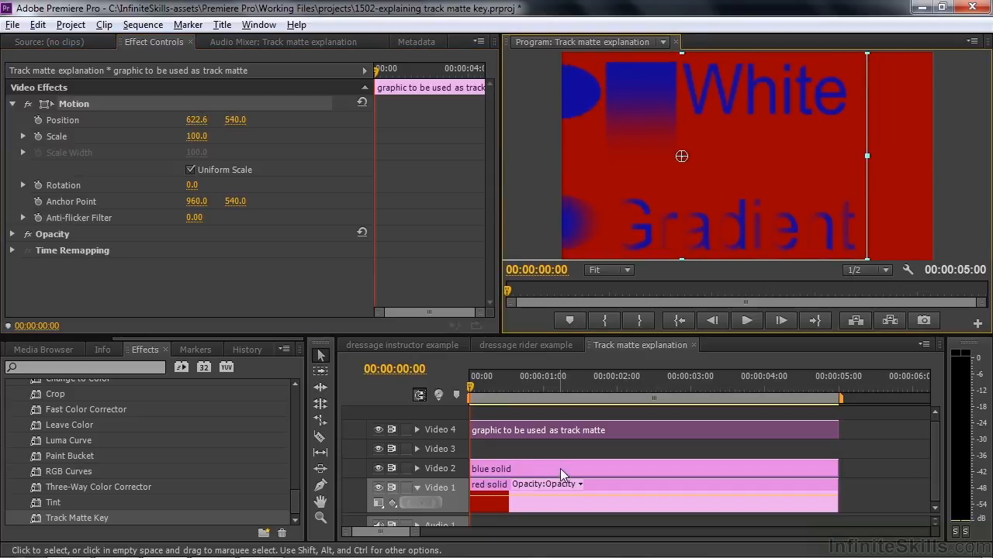
pyautogui.moveTo(753, 190); pyautogui.dragTo(796, 175)
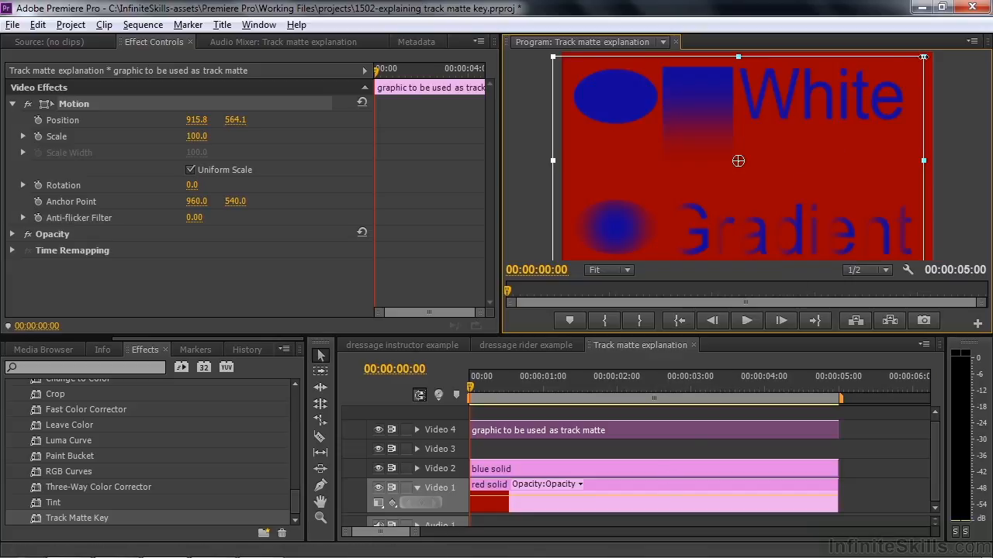
pyautogui.moveTo(923, 56); pyautogui.dragTo(889, 97)
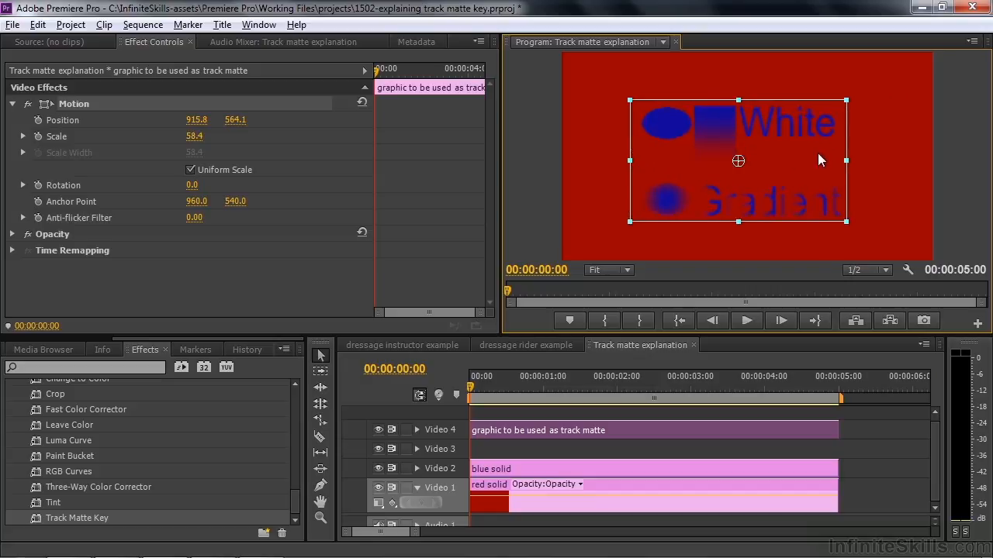
# Apply Gaussian Blur to the track matte graphic and set its Blurriness to 83.
pyautogui.click(622, 430)
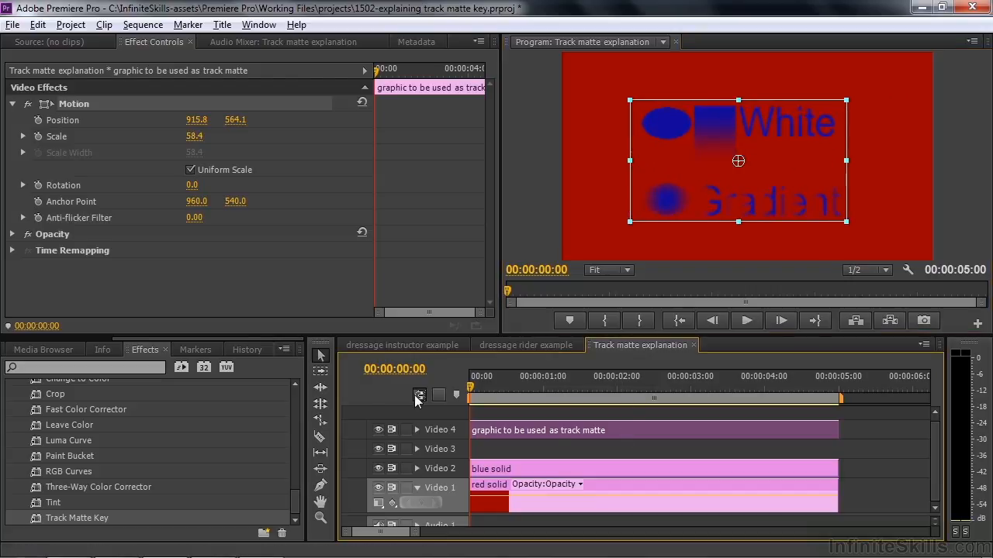
pyautogui.moveTo(293, 501); pyautogui.dragTo(296, 414)
pyautogui.click(25, 464)
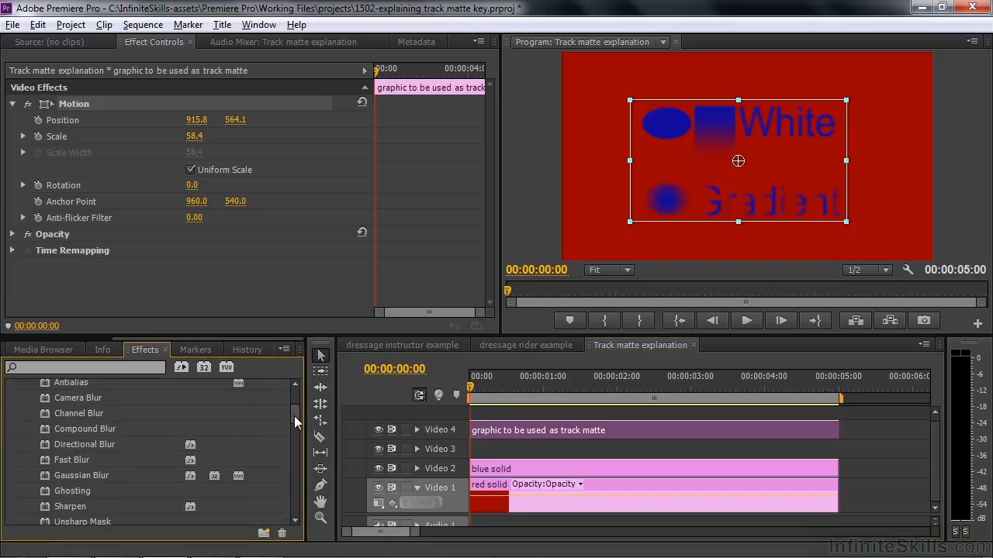
pyautogui.doubleClick(46, 475)
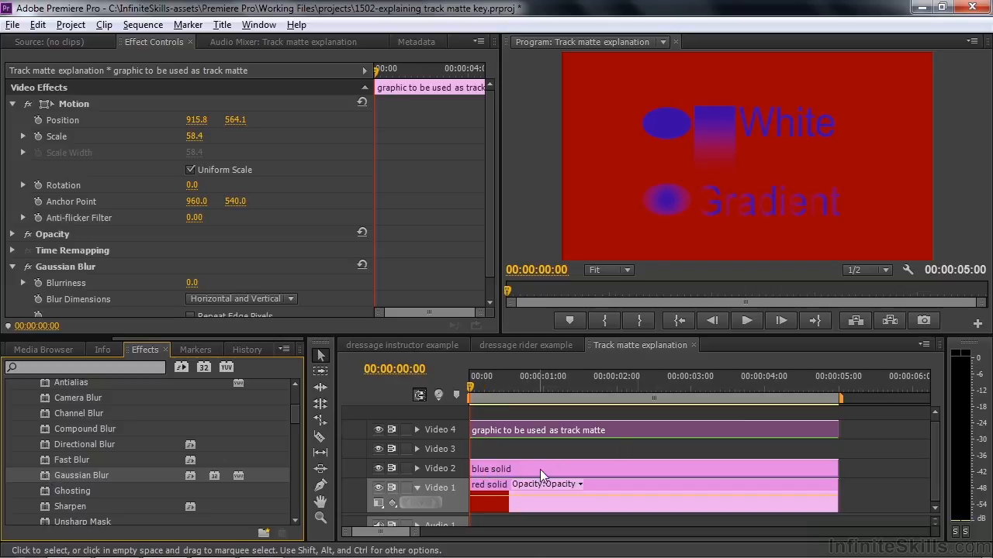
pyautogui.click(651, 424)
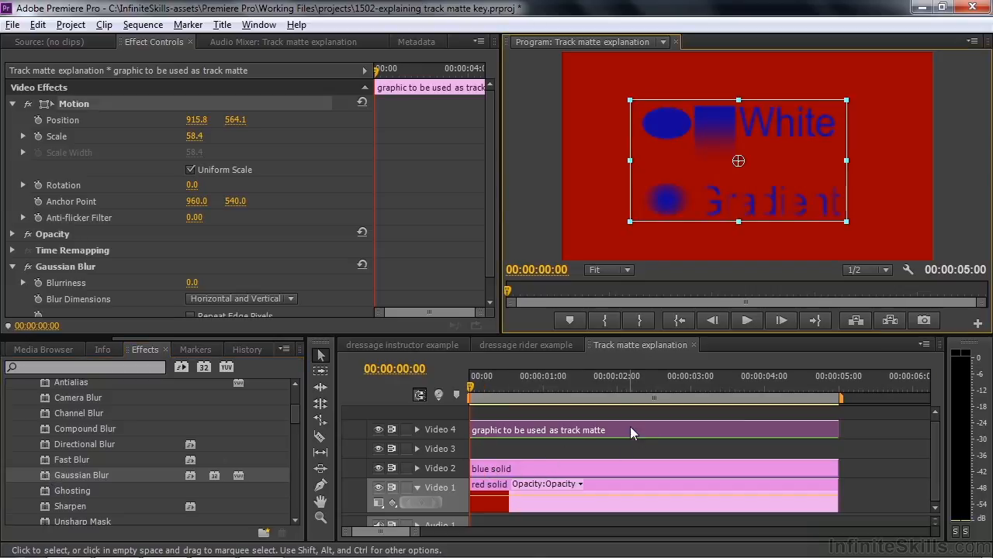
pyautogui.moveTo(192, 284); pyautogui.dragTo(257, 285)
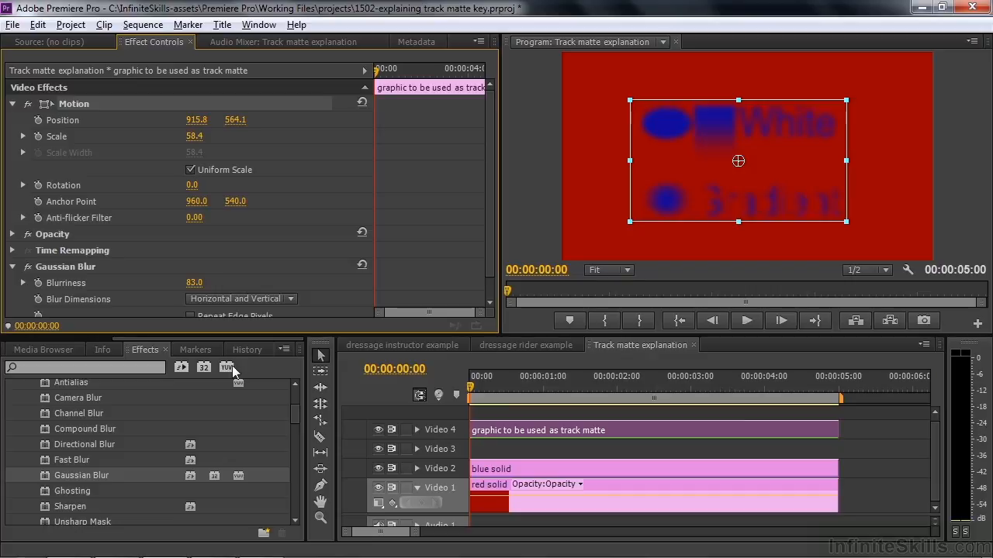
# Toggle the blue solid's Track Matte Key effect off and on to compare the blurred matte.
pyautogui.click(552, 470)
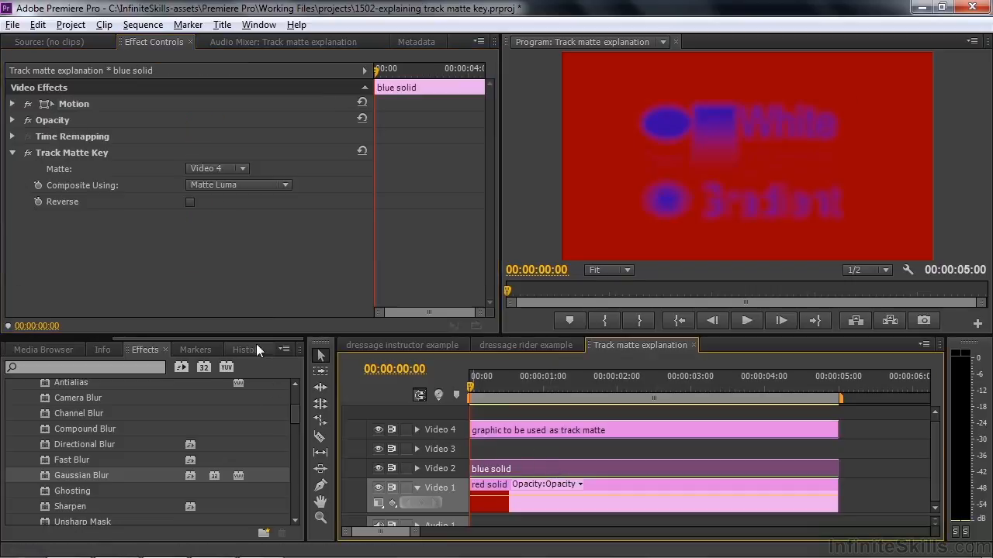
pyautogui.click(28, 154)
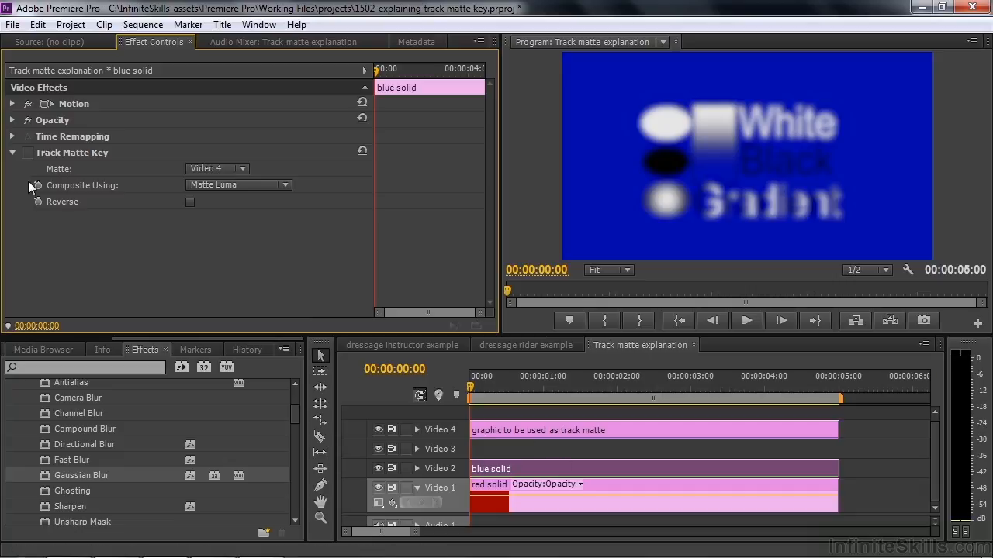
pyautogui.click(28, 153)
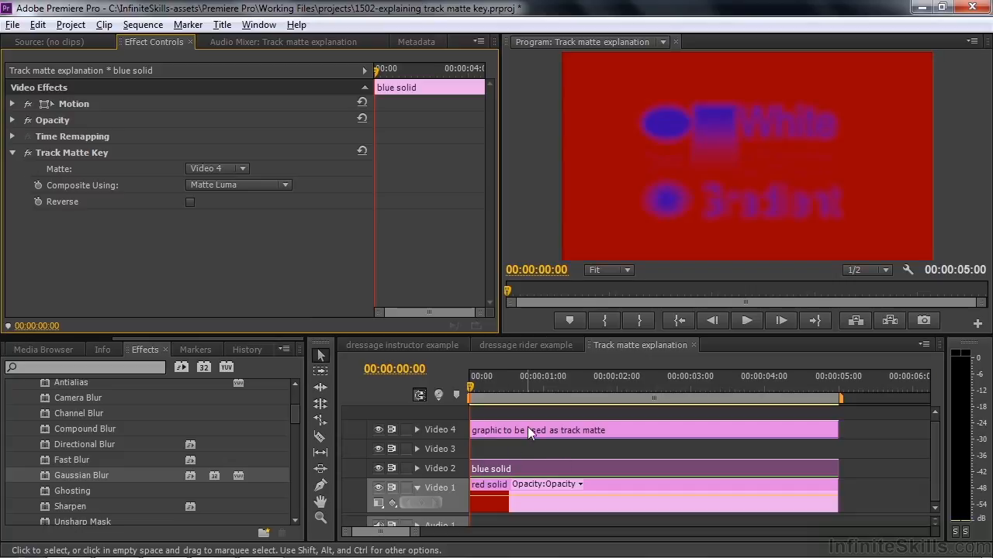